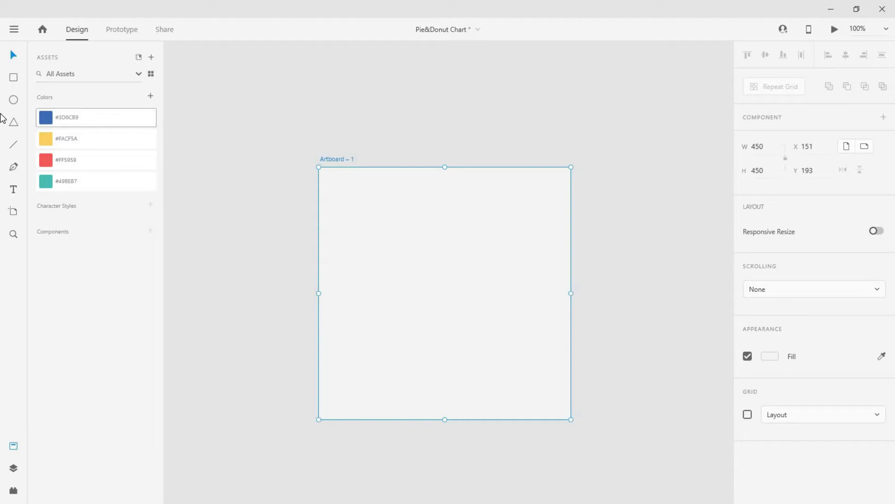
Draw a borderless 218×218 square centred on the artboard, filled with blue #3D6CB9.
{"action": "left_click", "coordinate": [13, 77]}
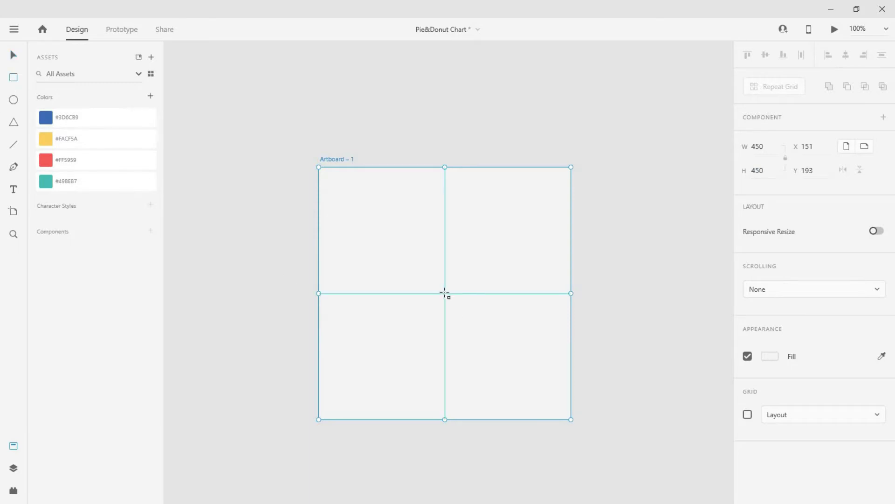
{"action": "left_click_drag", "start_coordinate": [445, 294], "coordinate": [376, 234]}
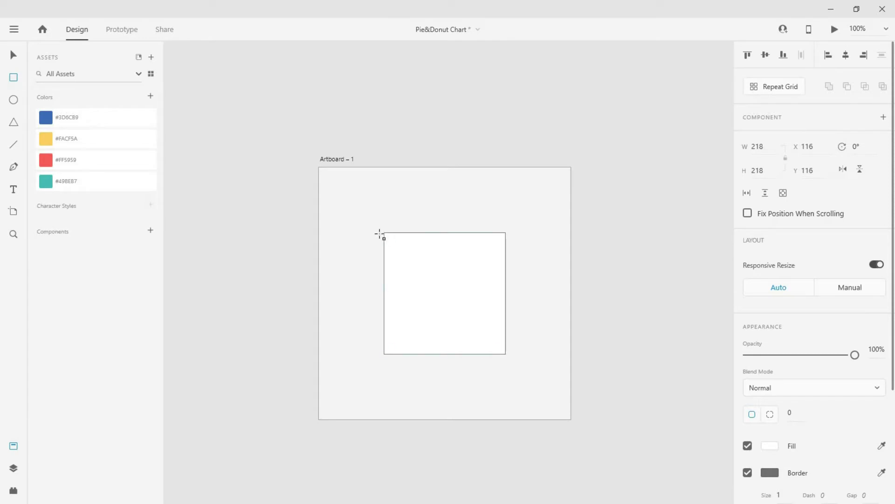
{"action": "left_click_drag", "start_coordinate": [375, 233], "coordinate": [373, 232]}
{"action": "left_click", "coordinate": [748, 473]}
{"action": "left_click", "coordinate": [88, 117]}
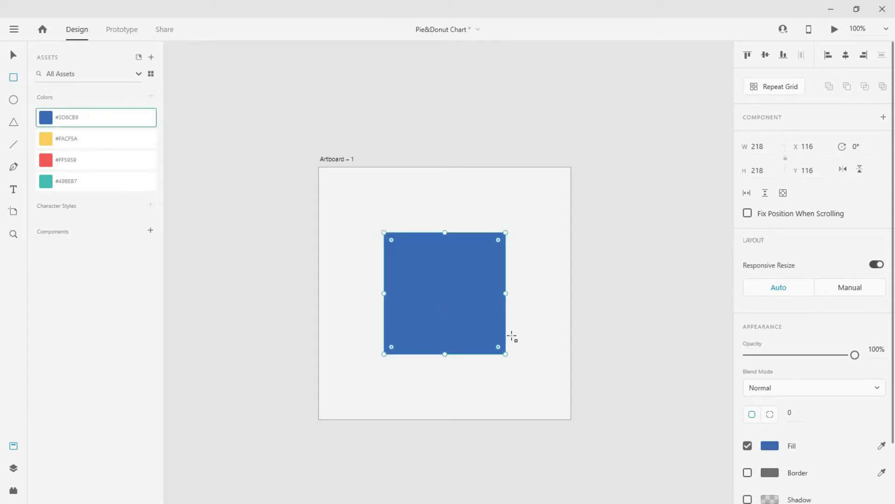
Draw a borderless yellow #FACF5A triangle from the square's centre to its bottom corners.
{"action": "left_click", "coordinate": [14, 168]}
{"action": "left_click", "coordinate": [445, 293]}
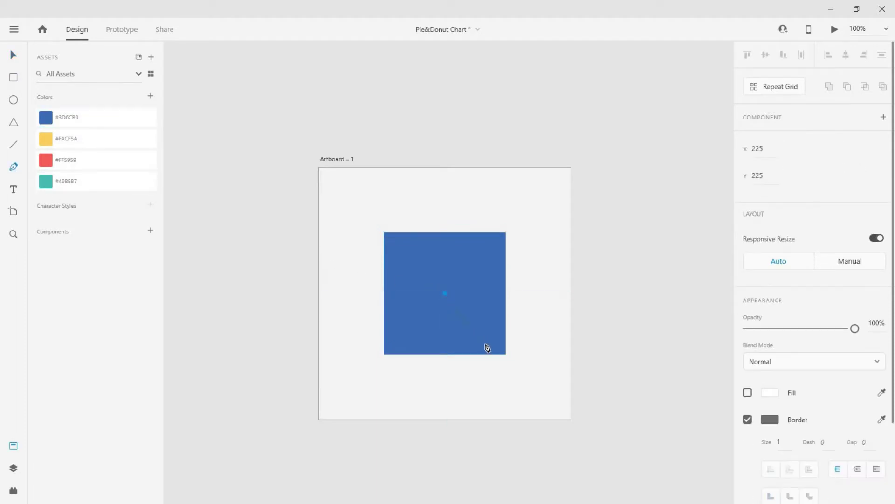
{"action": "scroll", "coordinate": [491, 359], "scroll_direction": "up", "scroll_amount": 3}
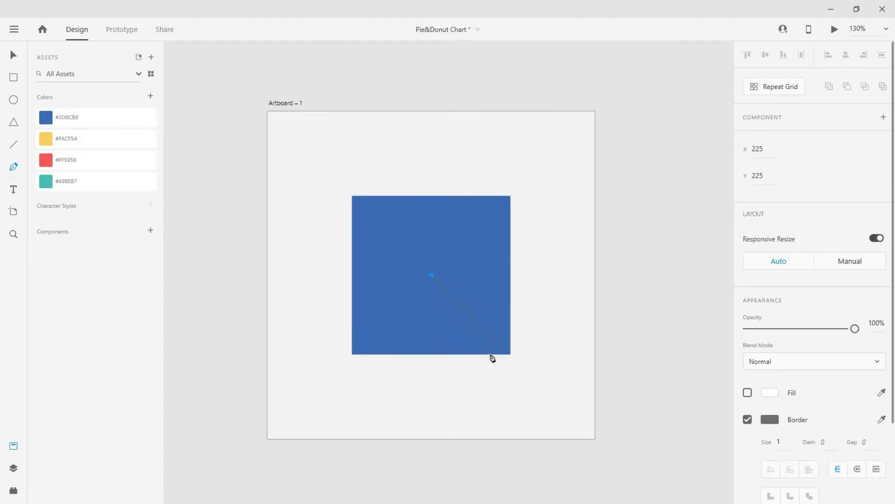
{"action": "left_click", "coordinate": [493, 359]}
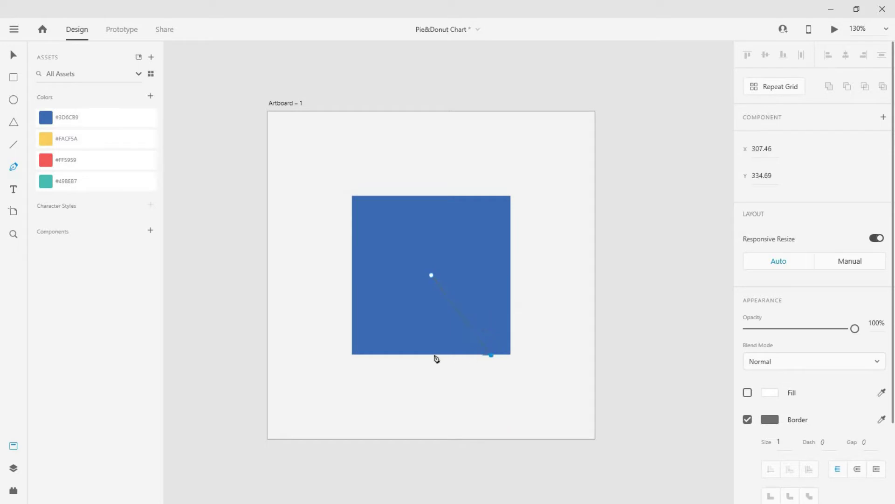
{"action": "left_click", "coordinate": [353, 354]}
{"action": "left_click", "coordinate": [431, 275]}
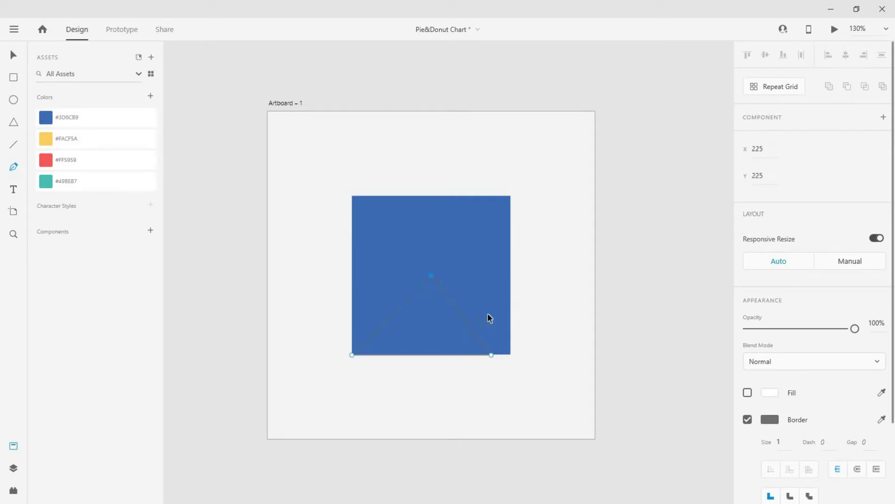
{"action": "left_click", "coordinate": [748, 420]}
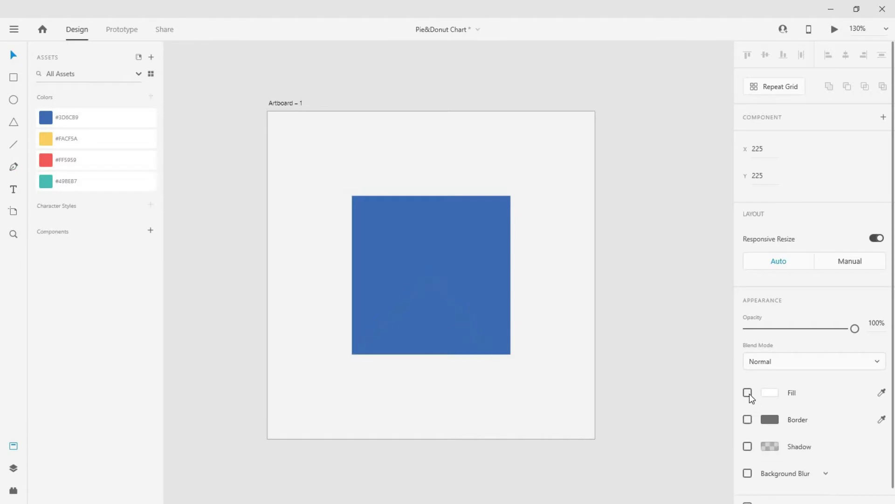
{"action": "left_click", "coordinate": [747, 392]}
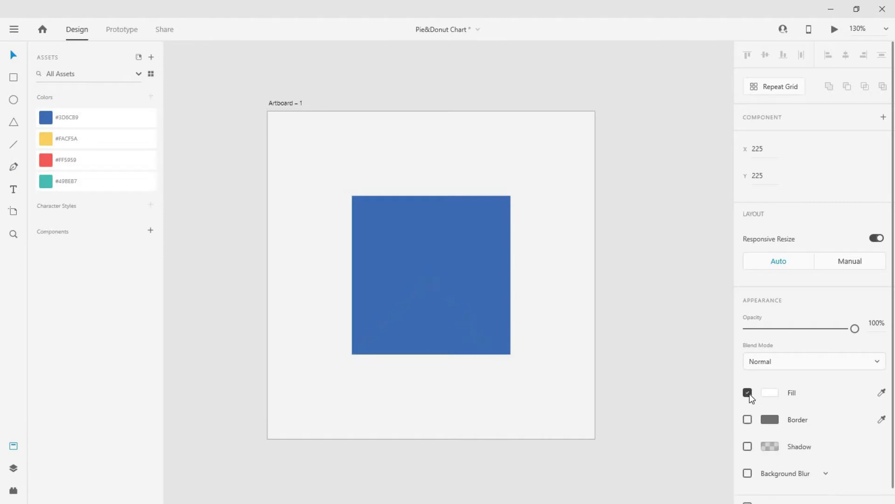
{"action": "left_click", "coordinate": [95, 139]}
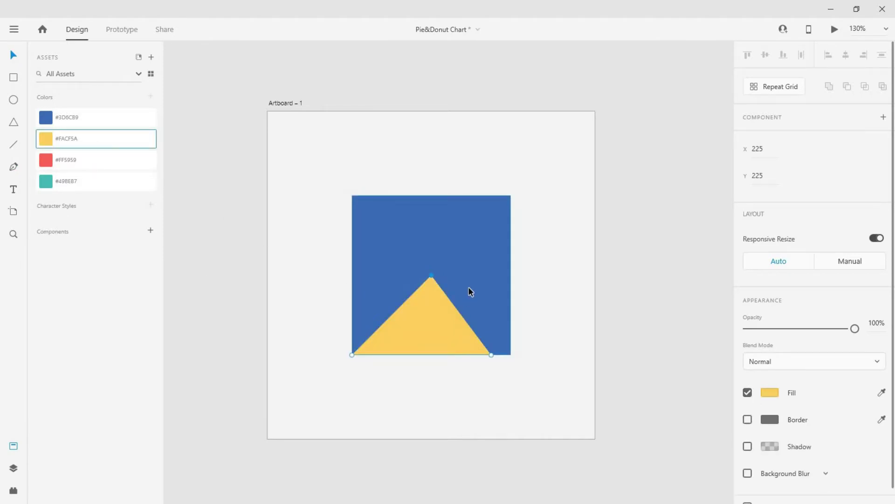
{"action": "scroll", "coordinate": [466, 294], "scroll_direction": "up", "scroll_amount": 3}
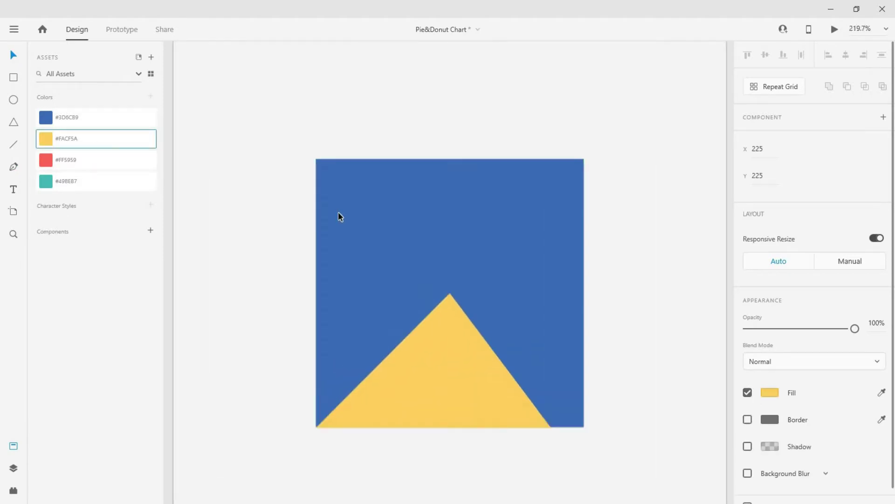
Draw a red #FF5959 wedge from the apex to the bottom-left corner and left edge, nudged down.
{"action": "left_click", "coordinate": [13, 167]}
{"action": "left_click", "coordinate": [450, 295]}
{"action": "scroll", "coordinate": [449, 296], "scroll_direction": "up", "scroll_amount": 2}
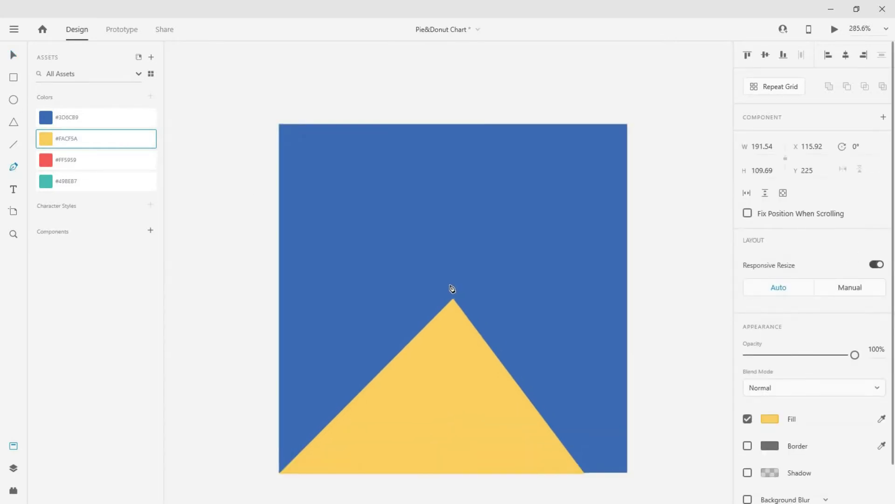
{"action": "left_click", "coordinate": [454, 299]}
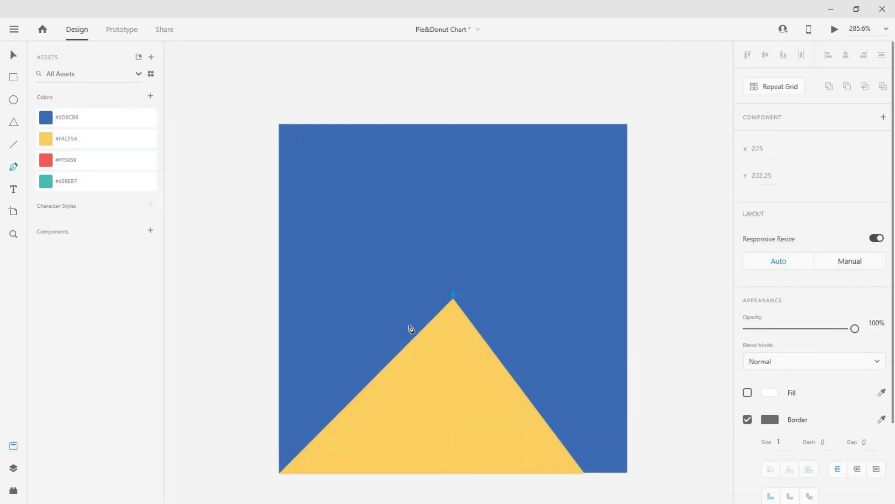
{"action": "left_click", "coordinate": [281, 470]}
{"action": "left_click", "coordinate": [280, 254]}
{"action": "left_click", "coordinate": [453, 296]}
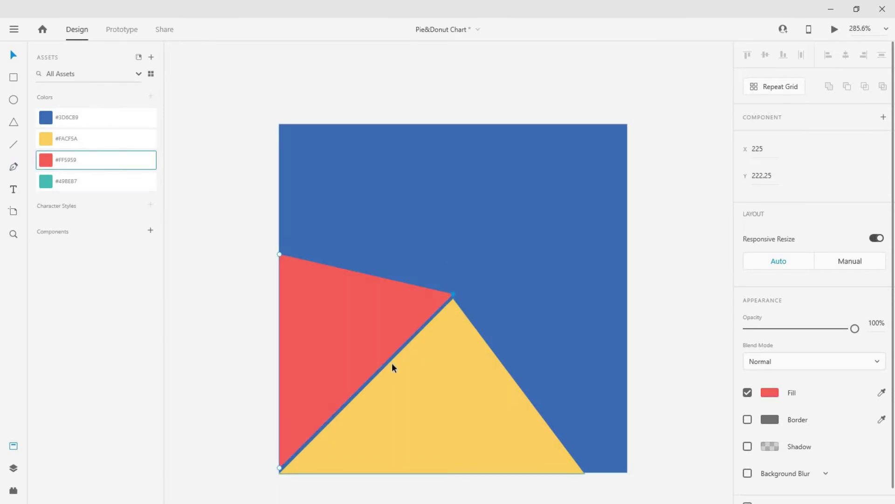
{"action": "left_click", "coordinate": [375, 320]}
{"action": "key", "text": "Down"}
{"action": "key", "text": "Down"}
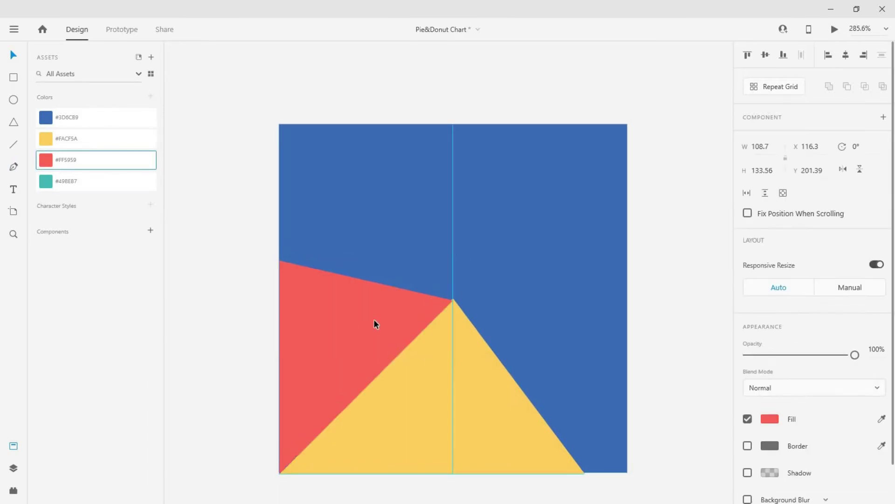
{"action": "scroll", "coordinate": [492, 310], "scroll_direction": "up", "scroll_amount": 3}
{"action": "scroll", "coordinate": [492, 310], "scroll_direction": "down", "scroll_amount": 3}
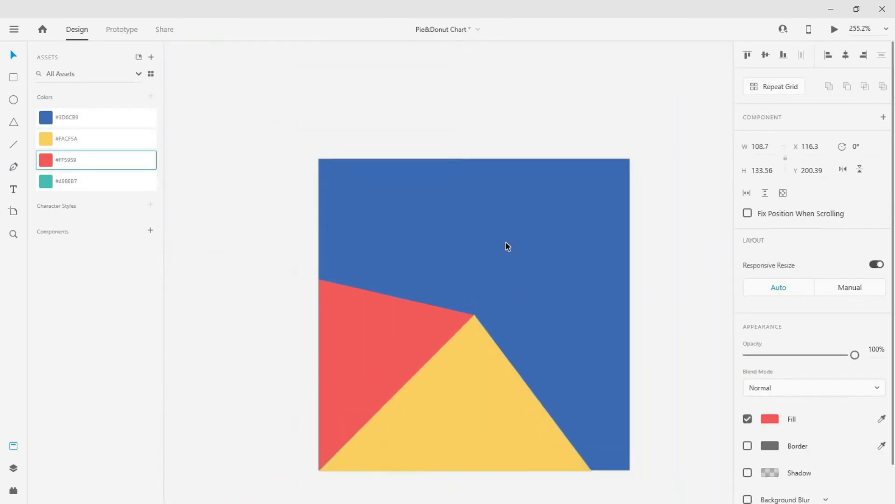
Trace a closed path from the top-edge middle through the centre, left-edge point and top-left corner.
{"action": "key", "text": "p"}
{"action": "left_click", "coordinate": [470, 324]}
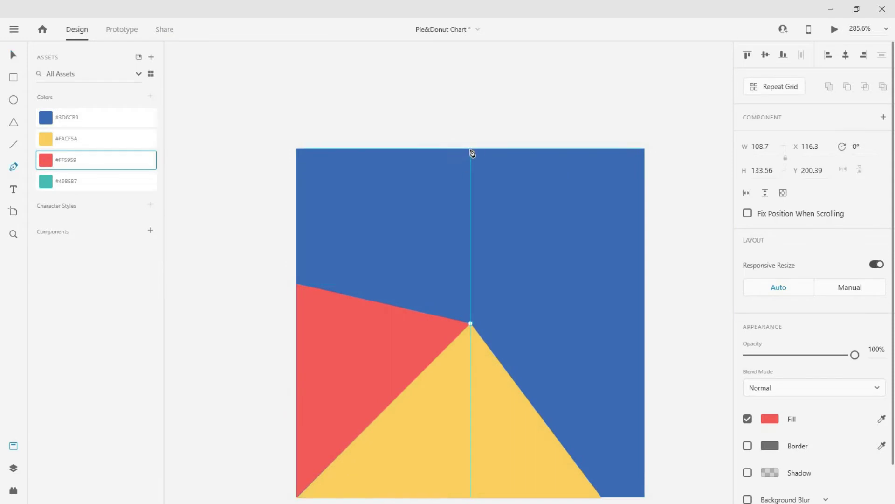
{"action": "left_click", "coordinate": [471, 153]}
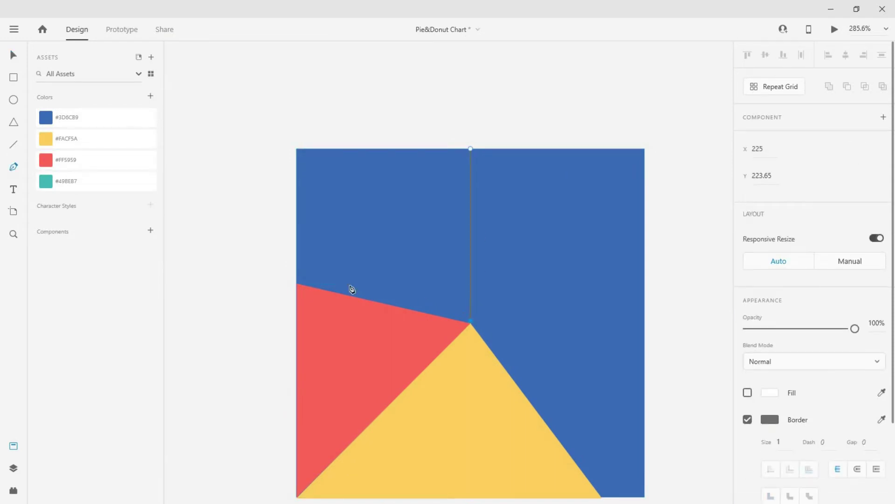
{"action": "left_click", "coordinate": [297, 285]}
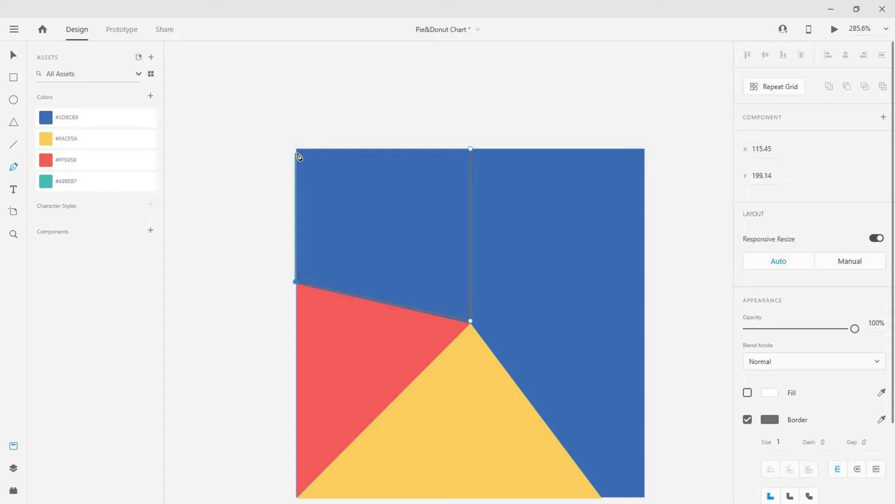
{"action": "left_click", "coordinate": [296, 150]}
{"action": "left_click", "coordinate": [467, 152]}
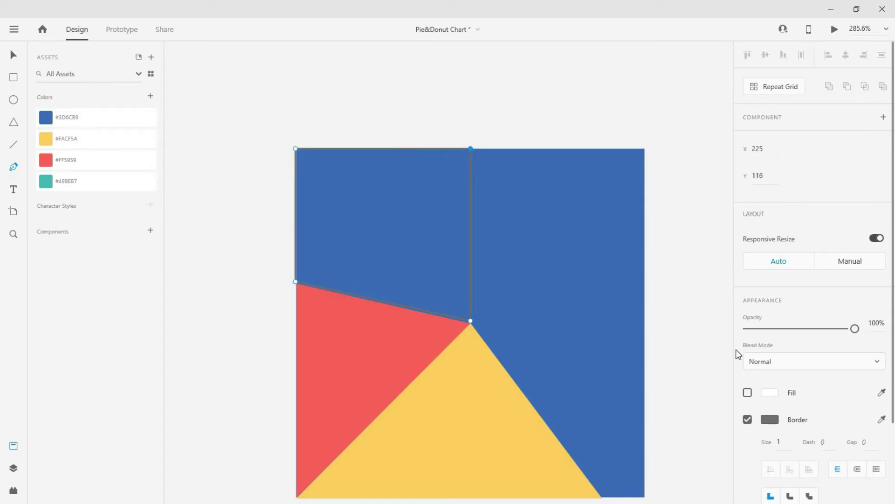
Make the top-left piece a borderless teal #49BEB7 fill and adjust its position.
{"action": "left_click", "coordinate": [748, 419]}
{"action": "left_click", "coordinate": [748, 393]}
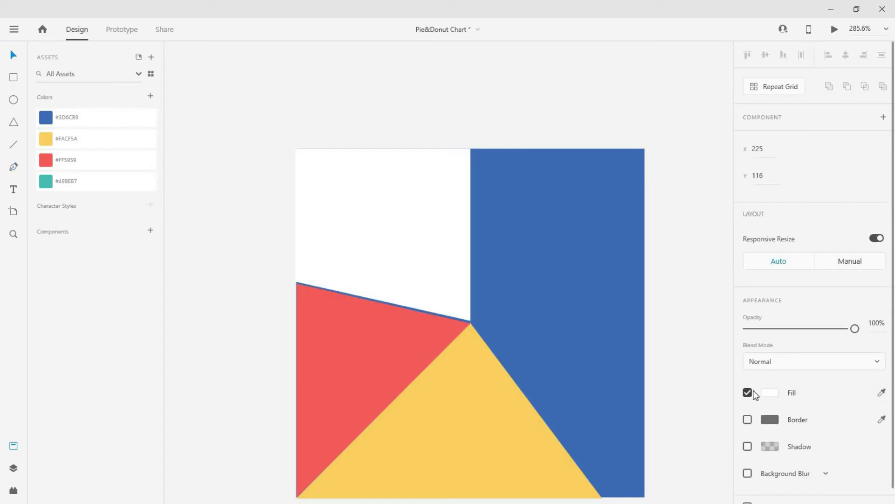
{"action": "left_click", "coordinate": [84, 181]}
{"action": "left_click", "coordinate": [420, 275]}
{"action": "key", "text": "Down"}
{"action": "key", "text": "Down"}
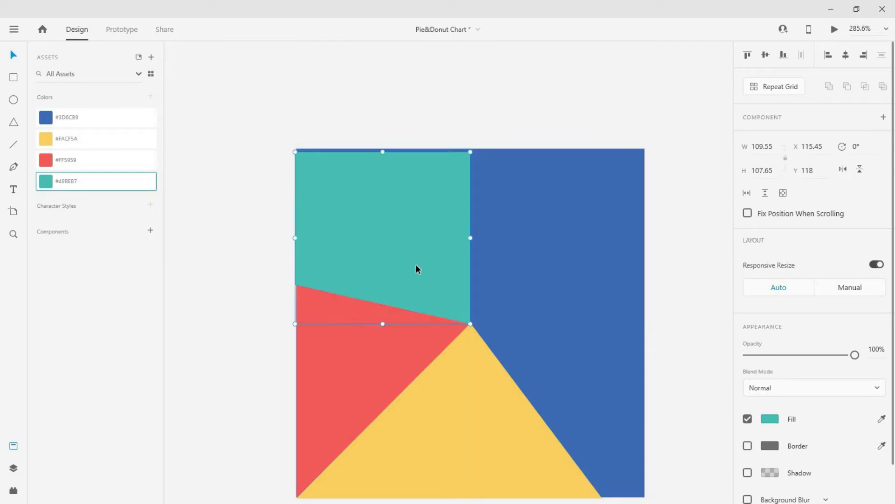
{"action": "key", "text": "Escape"}
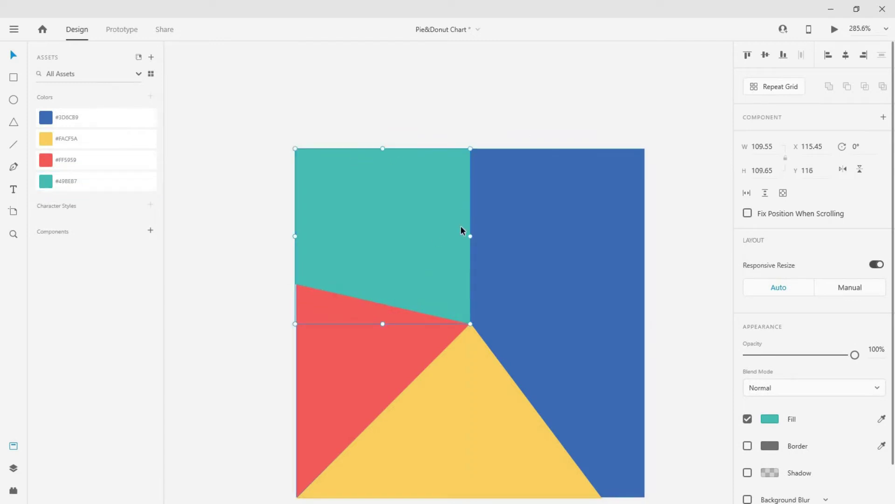
Draw a borderless circle centred over the square chart.
{"action": "left_click", "coordinate": [473, 359]}
{"action": "key", "text": "ctrl+minus"}
{"action": "key", "text": "ctrl+minus"}
{"action": "key", "text": "Escape"}
{"action": "key", "text": "ctrl+minus"}
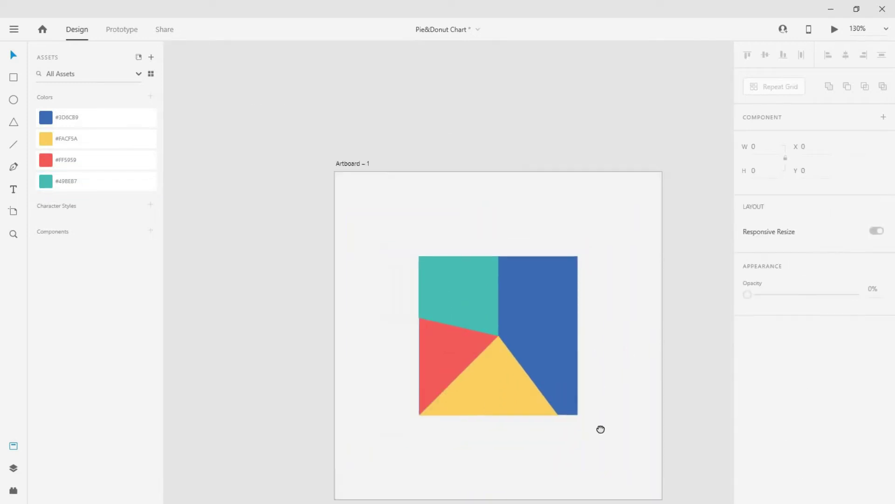
{"action": "left_click_drag", "start_coordinate": [599, 427], "coordinate": [548, 216]}
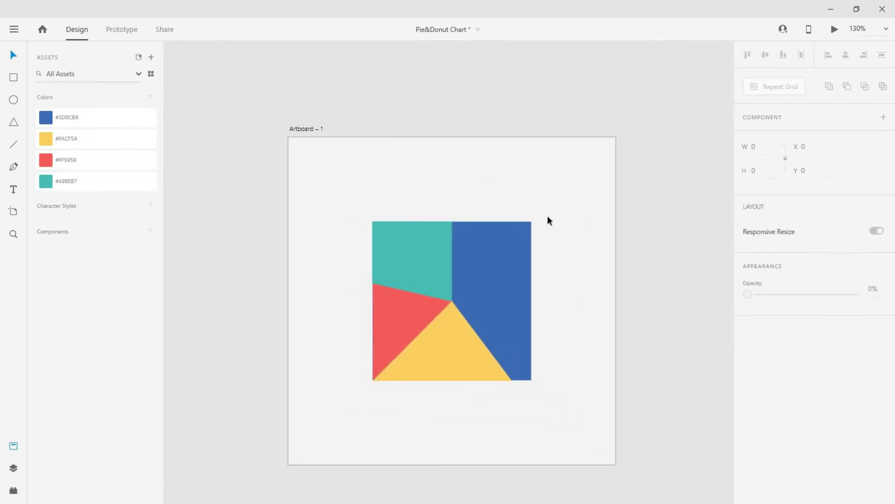
{"action": "left_click", "coordinate": [14, 101]}
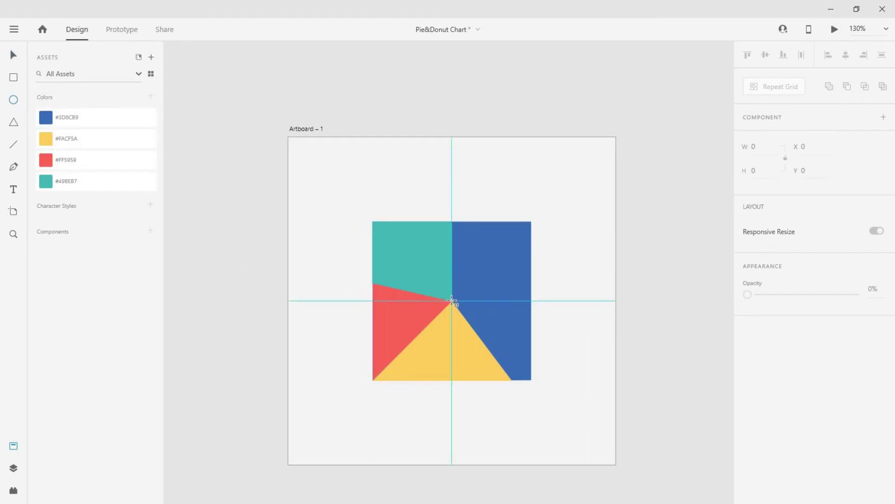
{"action": "left_click_drag", "start_coordinate": [451, 301], "coordinate": [375, 219]}
{"action": "left_click", "coordinate": [748, 445]}
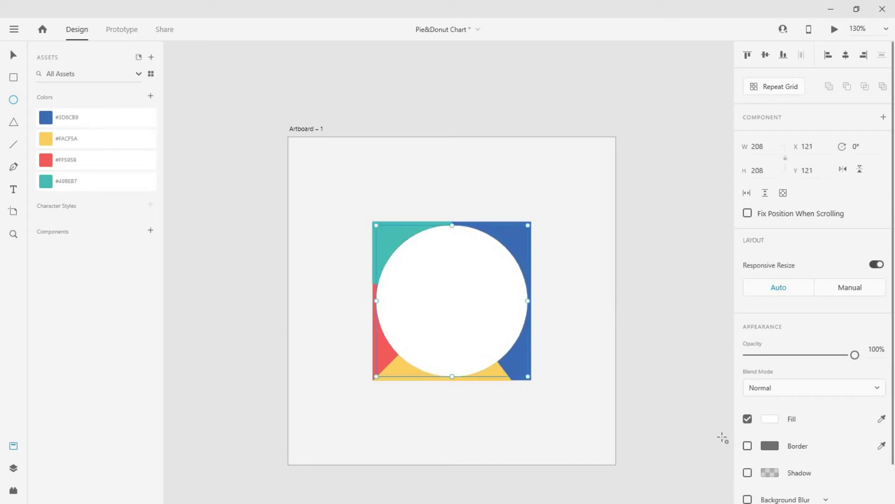
Select the circle, slices and backing square in Layers and apply Mask with Shape.
{"action": "left_click", "coordinate": [13, 468]}
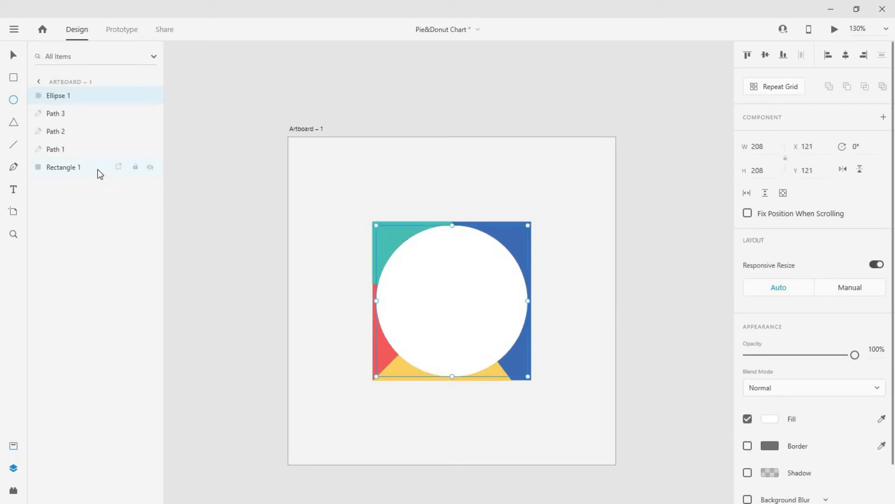
{"action": "left_click", "coordinate": [97, 168], "text": "shift"}
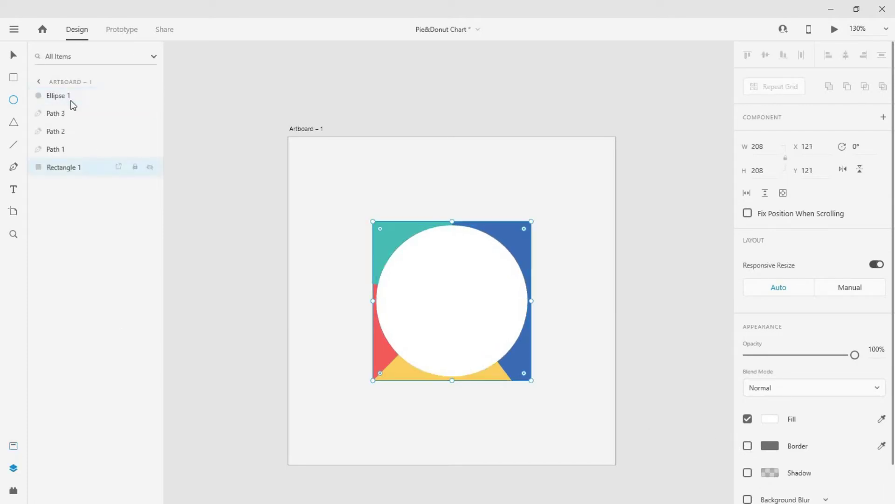
{"action": "left_click", "coordinate": [80, 167], "text": "shift"}
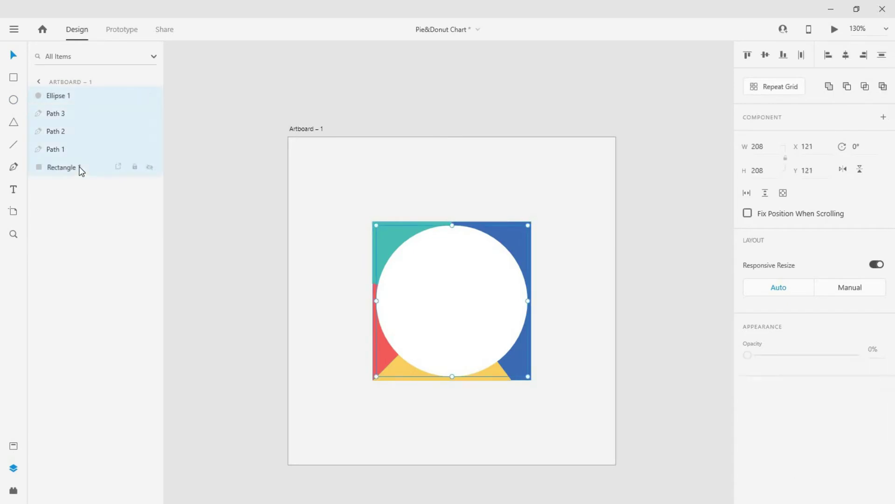
{"action": "right_click", "coordinate": [83, 96]}
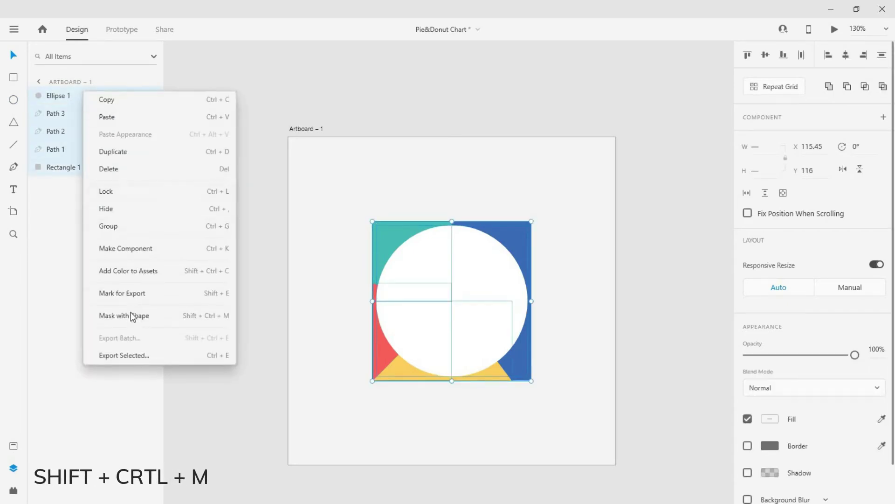
{"action": "left_click", "coordinate": [131, 313]}
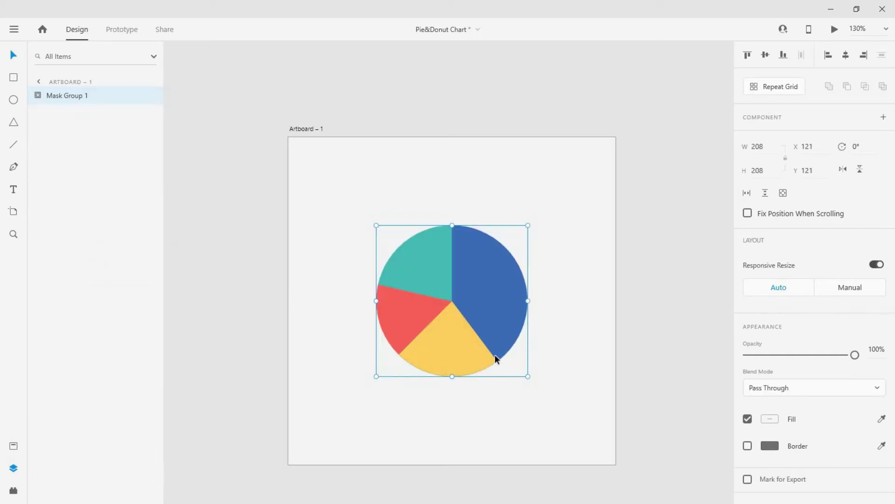
Rename the artboard 'Pie Chart', duplicate it, and name the copy 'Donut Chart'.
{"action": "double_click", "coordinate": [303, 128]}
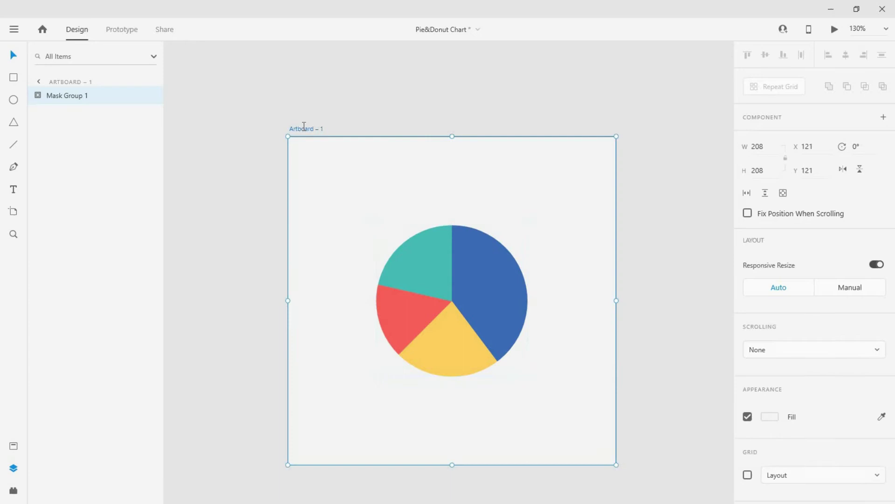
{"action": "type", "text": "Pie Chart"}
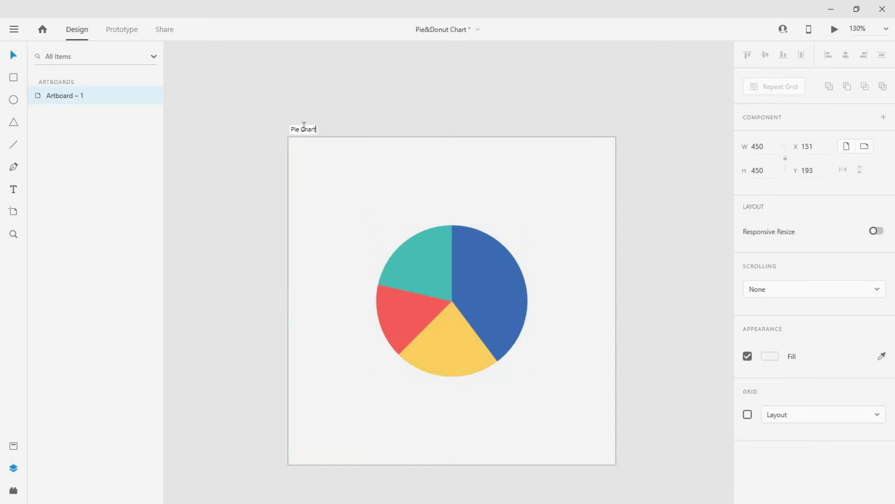
{"action": "key", "text": "Return"}
{"action": "key", "text": "ctrl+d"}
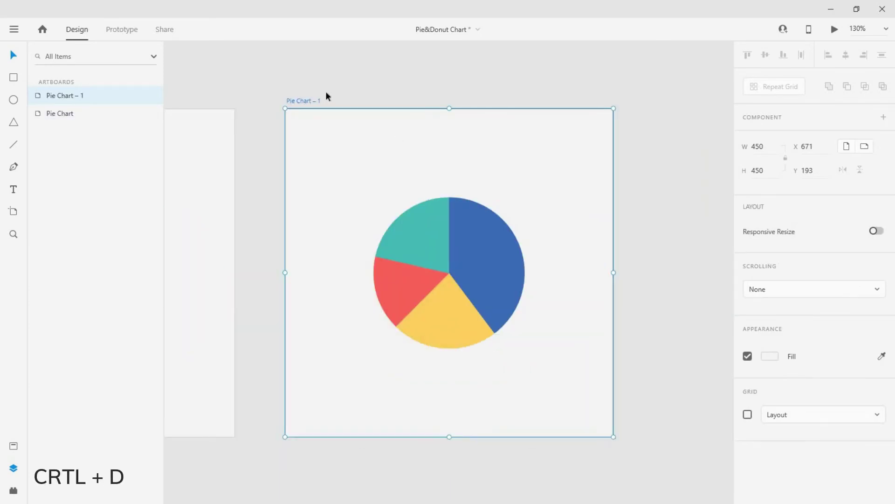
{"action": "double_click", "coordinate": [301, 100]}
{"action": "type", "text": "Donut Chart"}
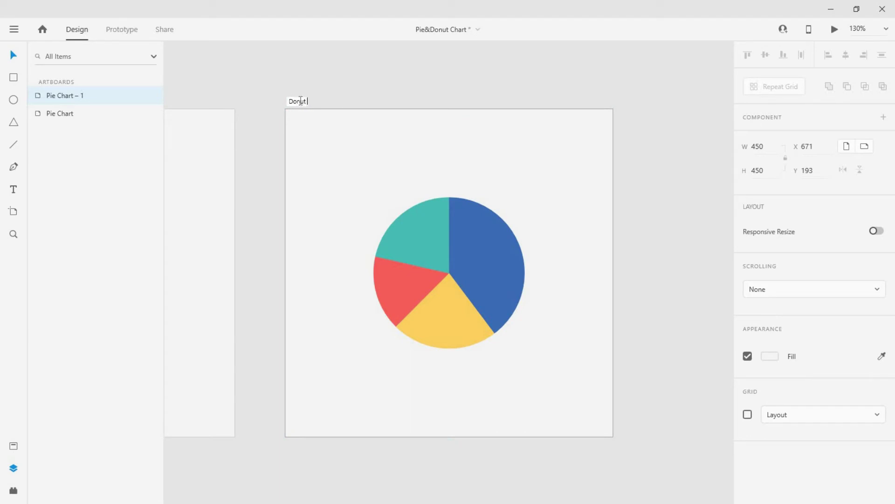
{"action": "key", "text": "Return"}
{"action": "left_click", "coordinate": [450, 266]}
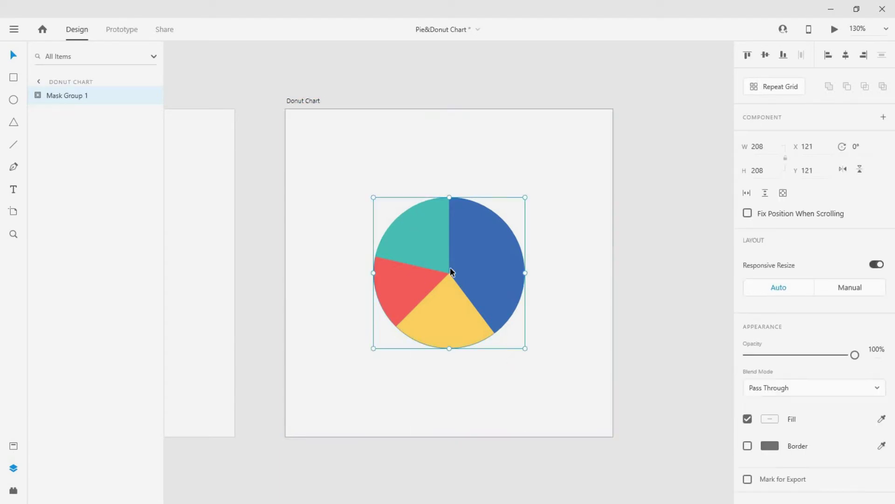
Release the pie mask, make Ellipse 1 a white #FFFFFF outline with no fill, and duplicate it.
{"action": "key", "text": "ctrl+shift+g"}
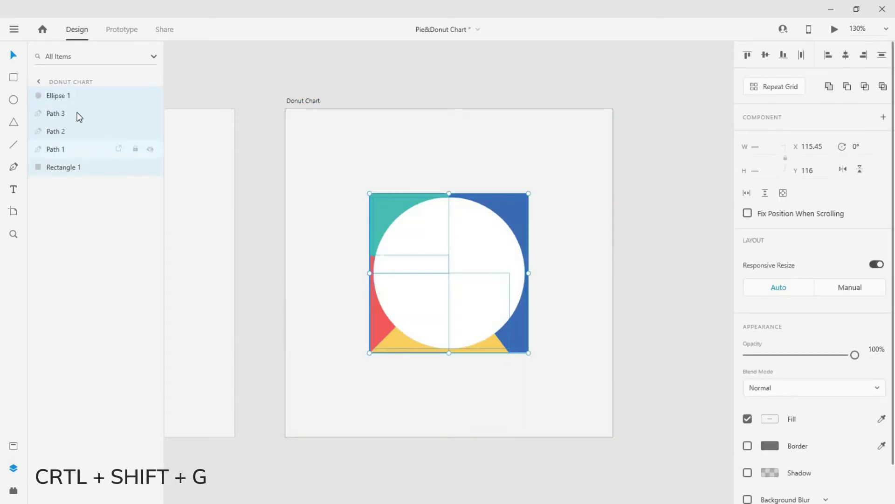
{"action": "left_click", "coordinate": [76, 96]}
{"action": "left_click", "coordinate": [420, 267]}
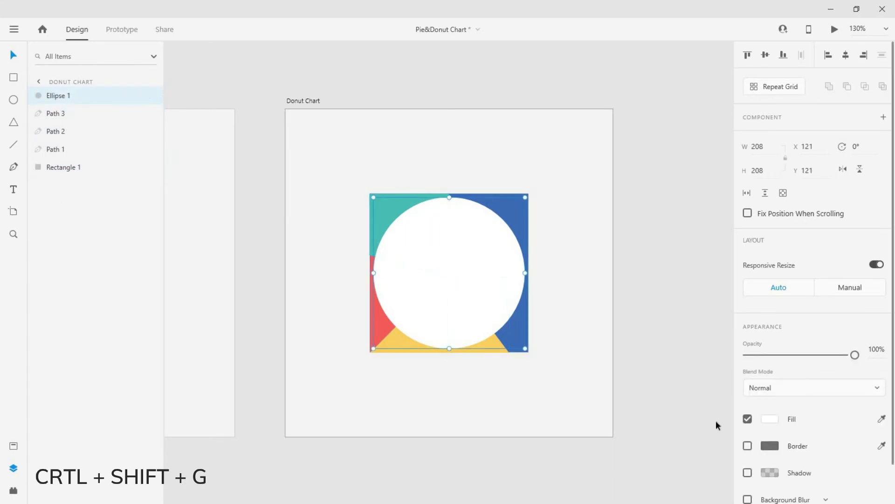
{"action": "left_click", "coordinate": [748, 418]}
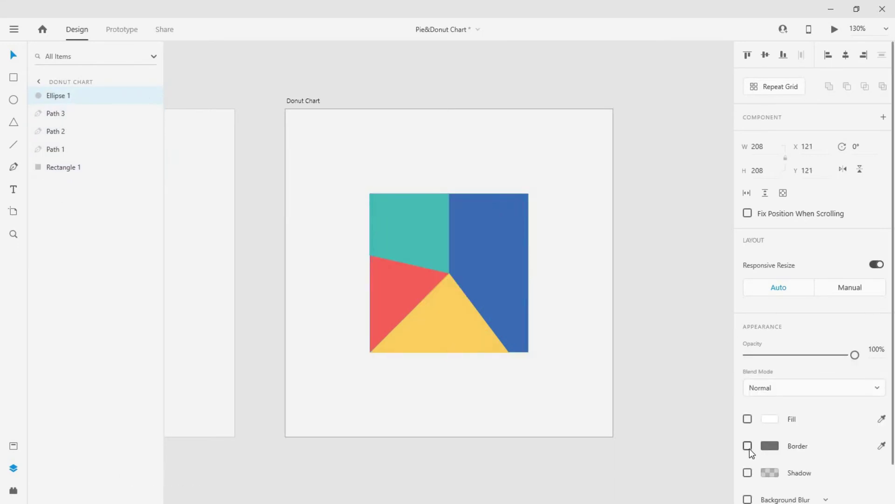
{"action": "left_click", "coordinate": [748, 446]}
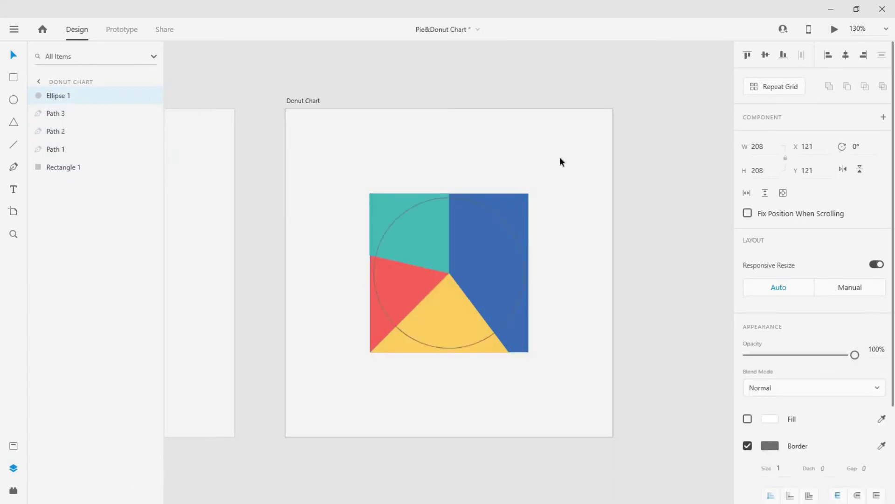
{"action": "left_click", "coordinate": [768, 446]}
{"action": "left_click", "coordinate": [603, 345]}
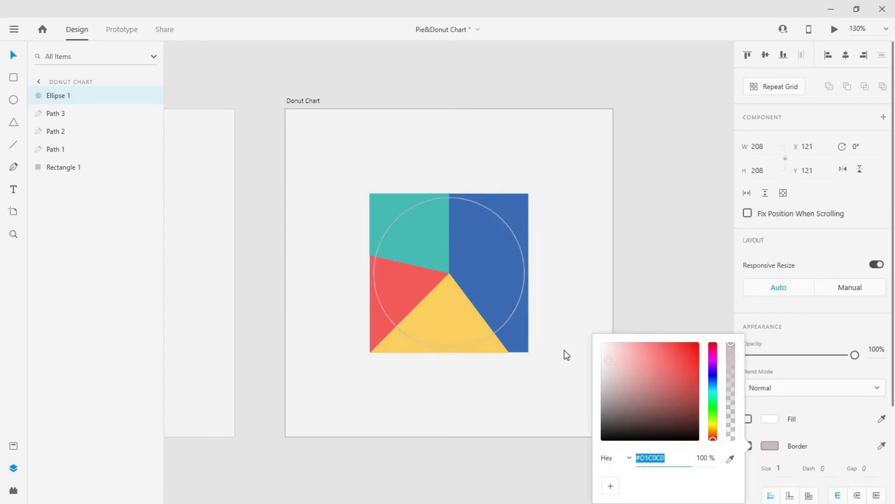
{"action": "left_click", "coordinate": [821, 400]}
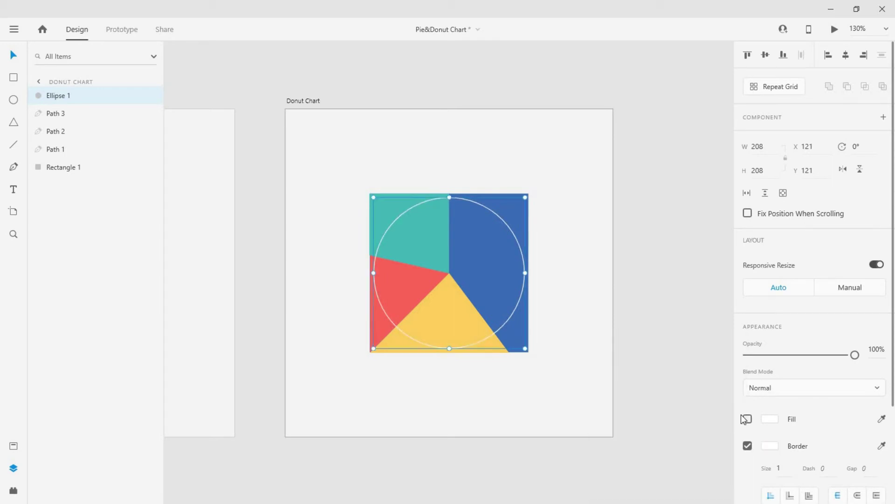
{"action": "key", "text": "ctrl+d"}
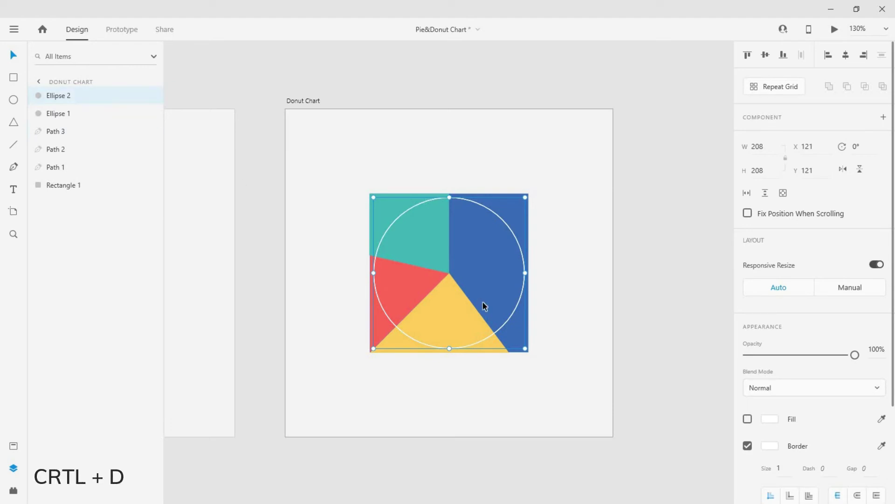
Shrink the duplicate circle concentrically and combine both circles with Exclude Overlap.
{"action": "left_click_drag", "start_coordinate": [526, 348], "coordinate": [506, 331]}
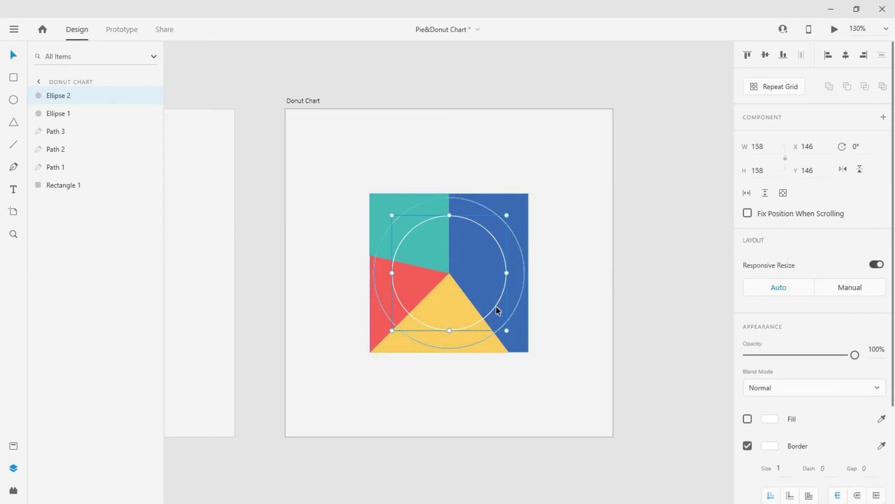
{"action": "left_click", "coordinate": [75, 113], "text": "shift"}
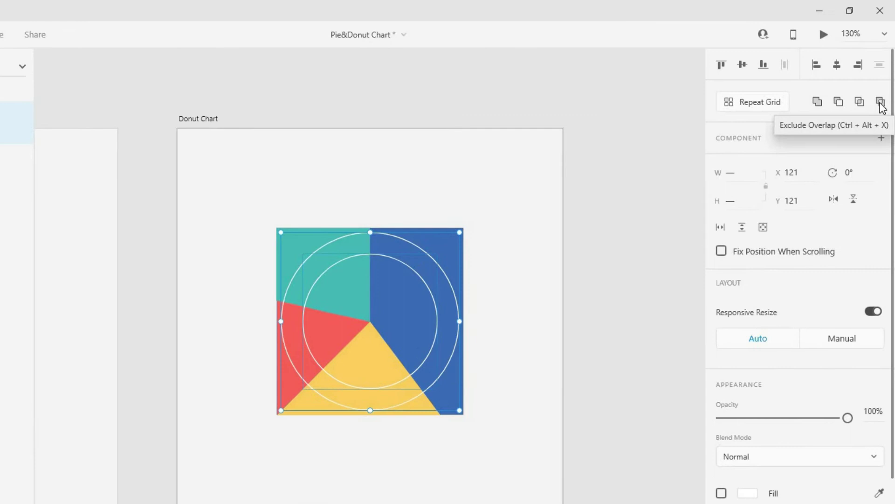
{"action": "left_click", "coordinate": [884, 87]}
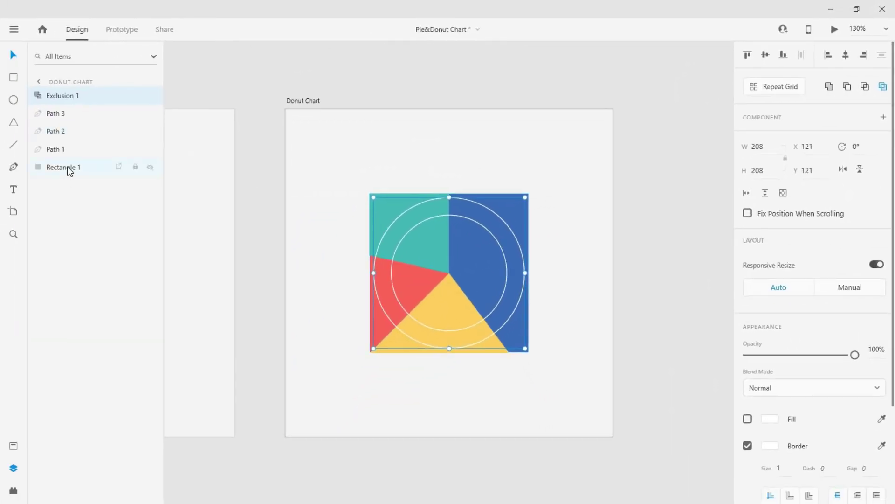
Mask the slices and square with the Exclusion 1 ring using Mask with Shape.
{"action": "left_click", "coordinate": [64, 167], "text": "shift"}
{"action": "right_click", "coordinate": [115, 123]}
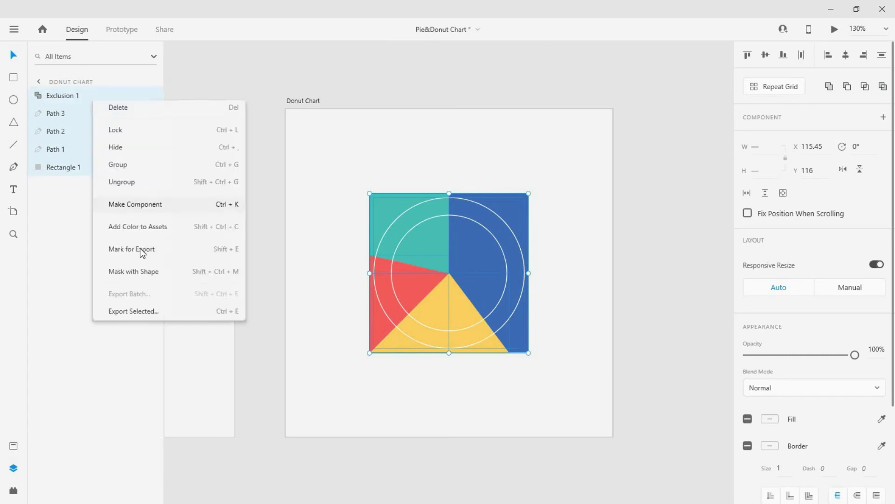
{"action": "left_click", "coordinate": [131, 343]}
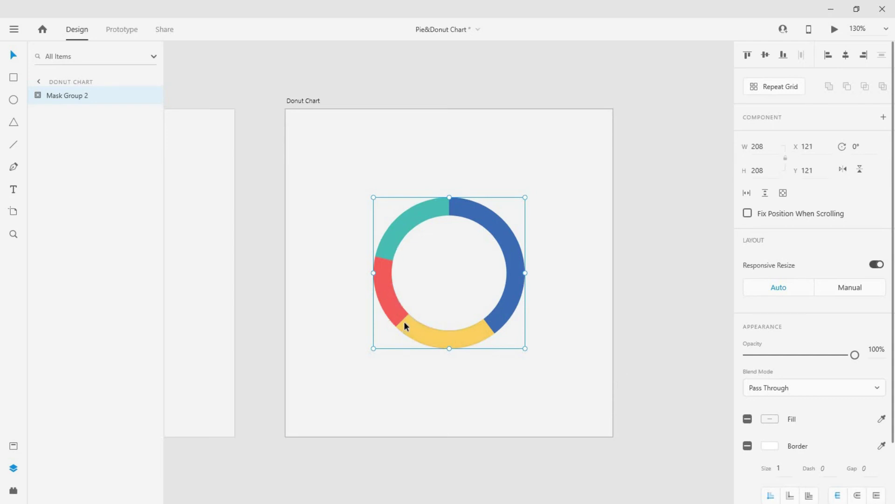
{"action": "mouse_move", "coordinate": [68, 95]}
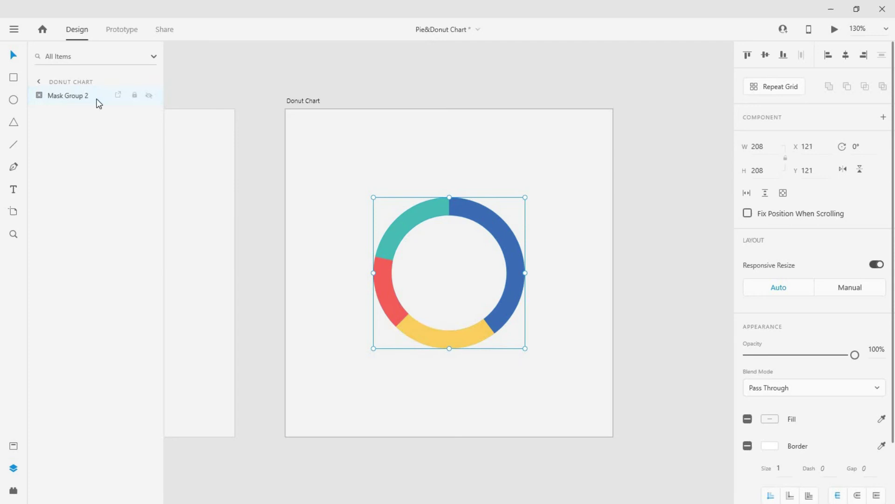
Shrink Ellipse 2 inside the donut's mask group to thicken the ring, then deselect.
{"action": "double_click", "coordinate": [97, 103]}
{"action": "left_click", "coordinate": [88, 113]}
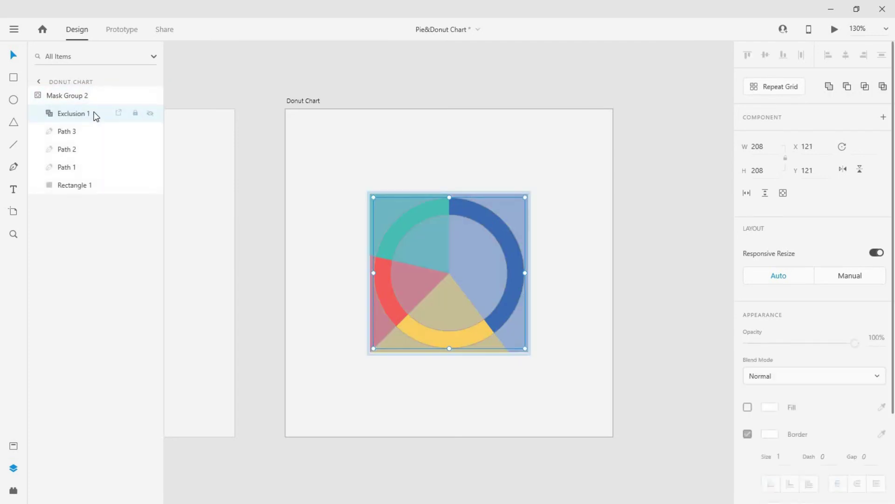
{"action": "double_click", "coordinate": [89, 113]}
{"action": "left_click", "coordinate": [81, 131]}
{"action": "left_click", "coordinate": [482, 291]}
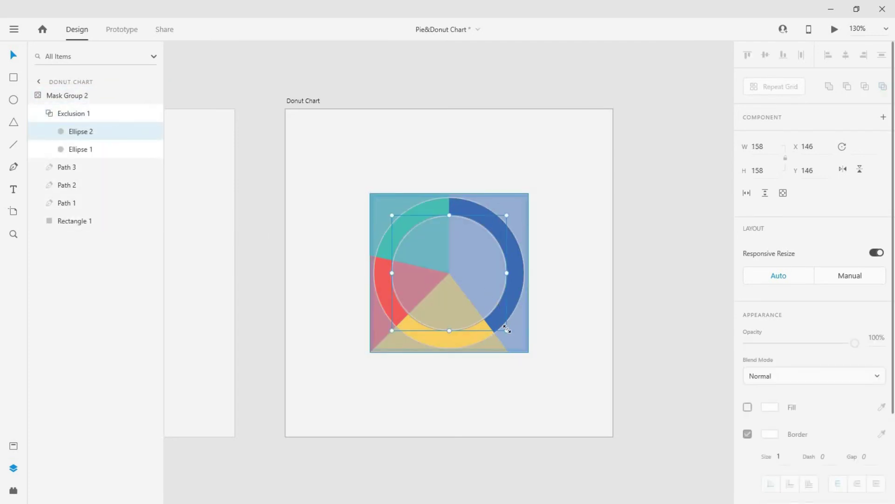
{"action": "left_click_drag", "start_coordinate": [507, 330], "coordinate": [498, 326]}
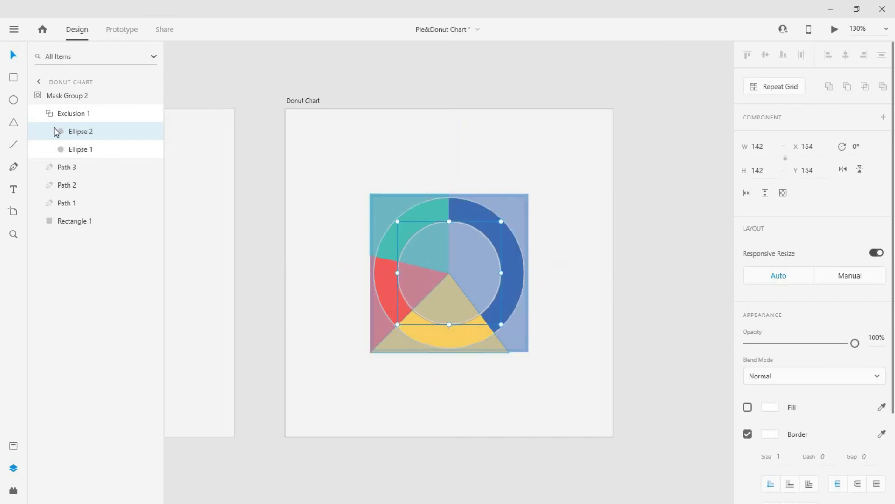
{"action": "left_click", "coordinate": [73, 114]}
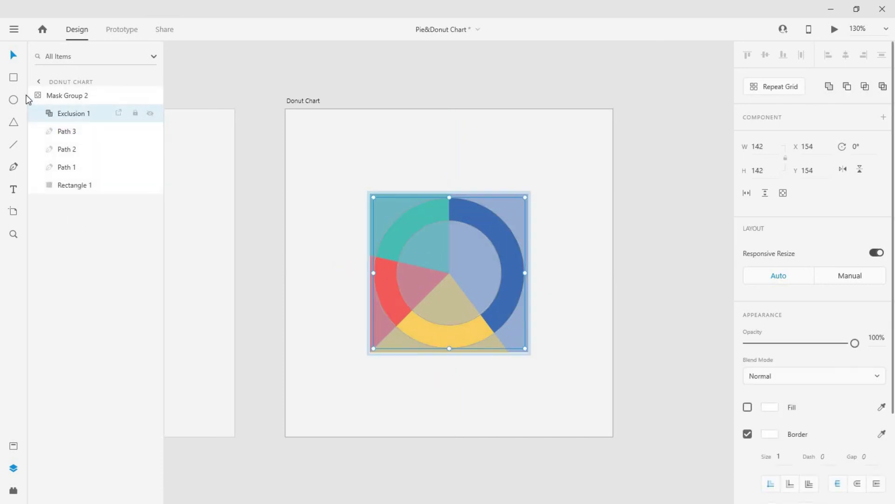
{"action": "left_click", "coordinate": [39, 96]}
{"action": "left_click", "coordinate": [38, 97]}
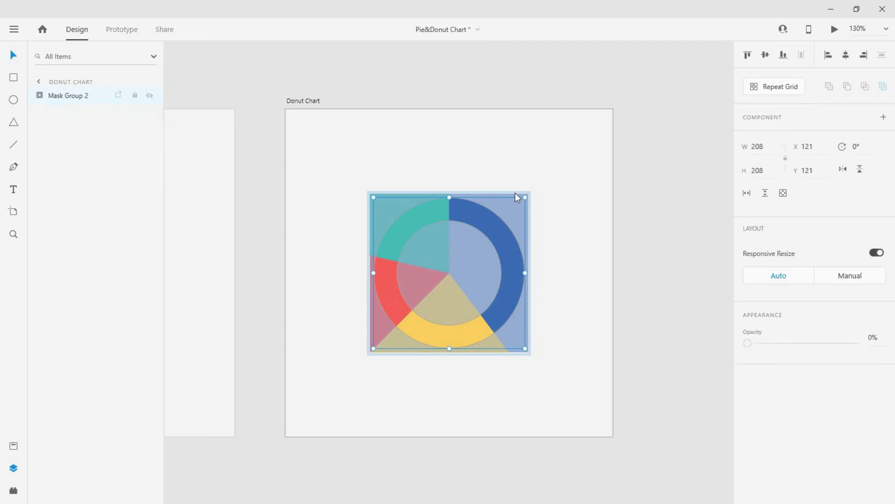
{"action": "left_click", "coordinate": [533, 169]}
{"action": "key", "text": "ctrl+0"}
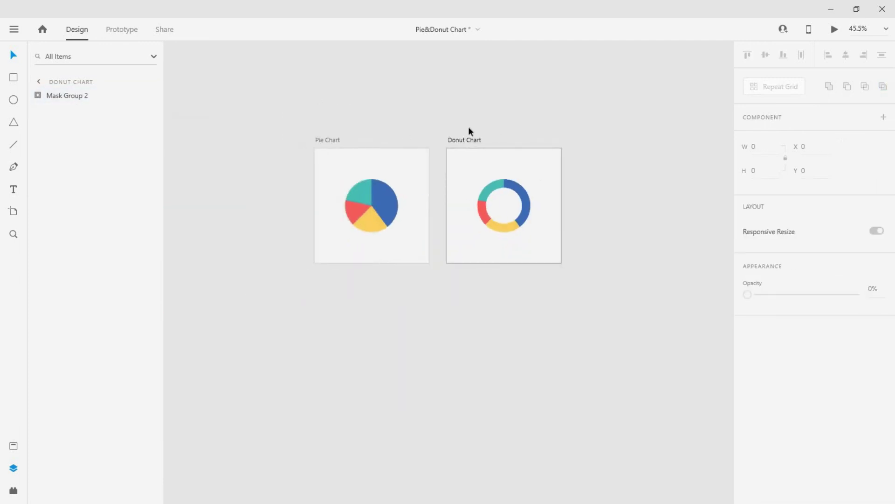